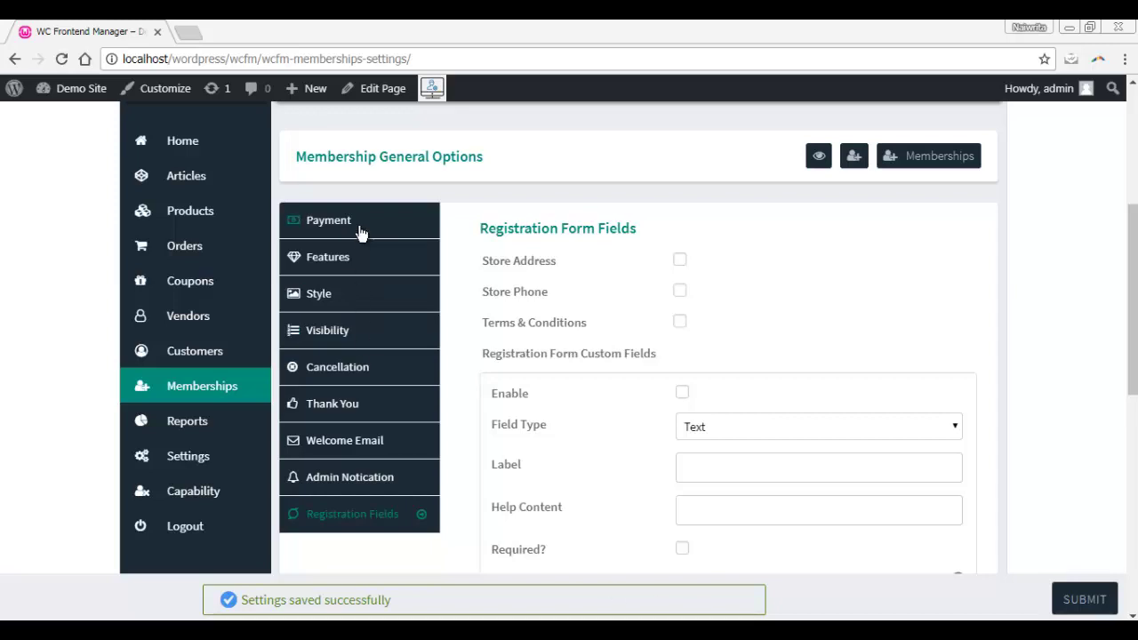
Step: Show the Style section with the membership plan display page colour options
left_click(351, 295)
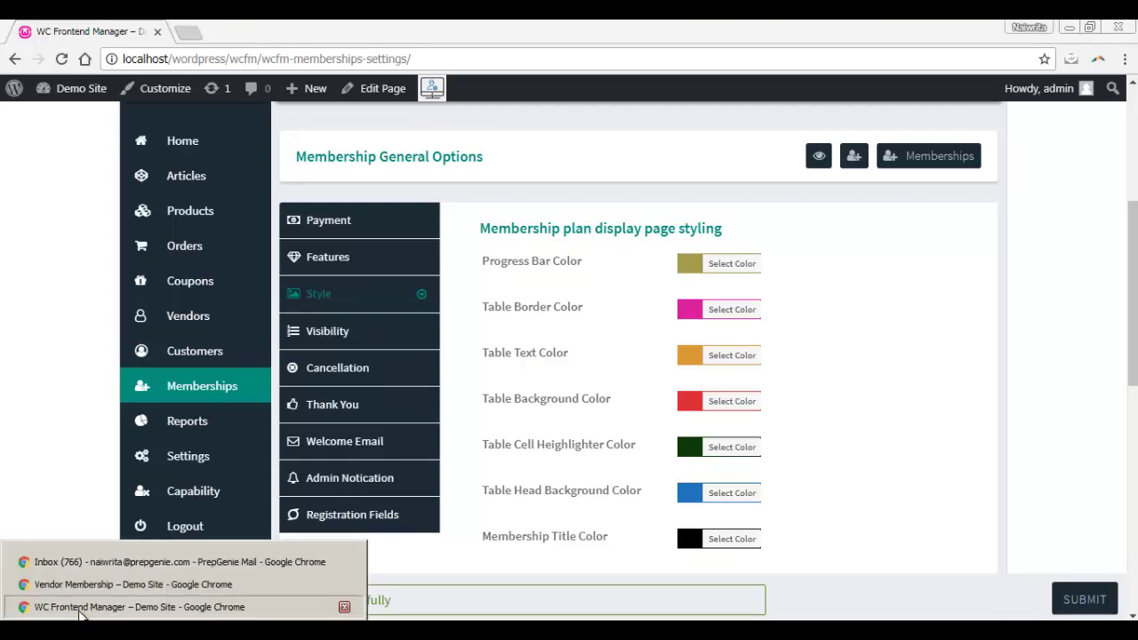
left_click(80, 605)
left_click(94, 582)
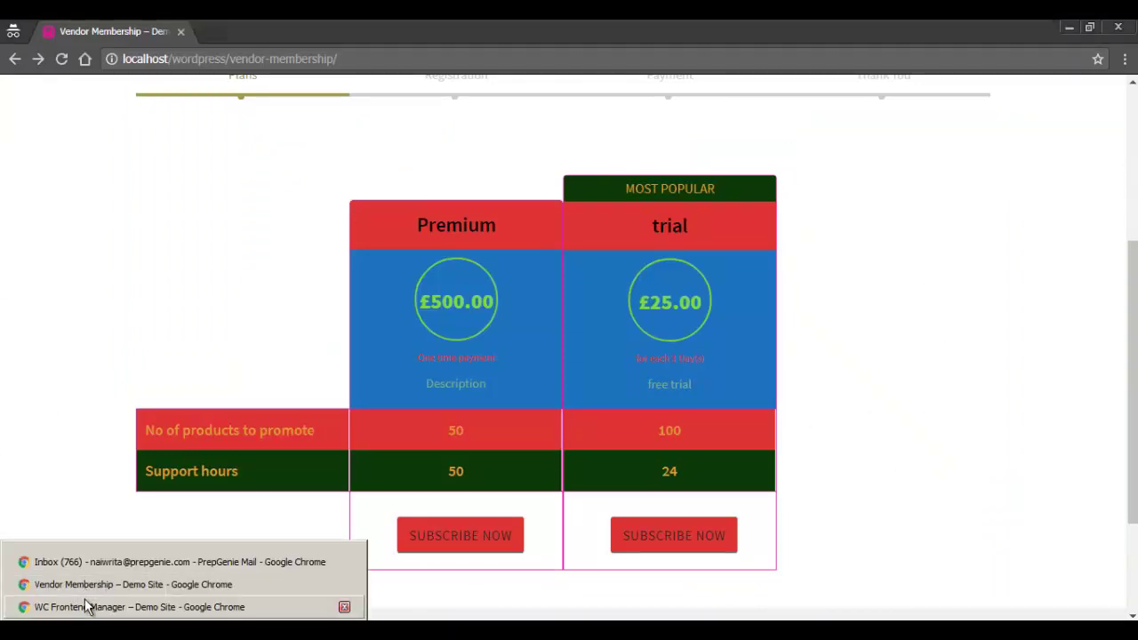
left_click(83, 604)
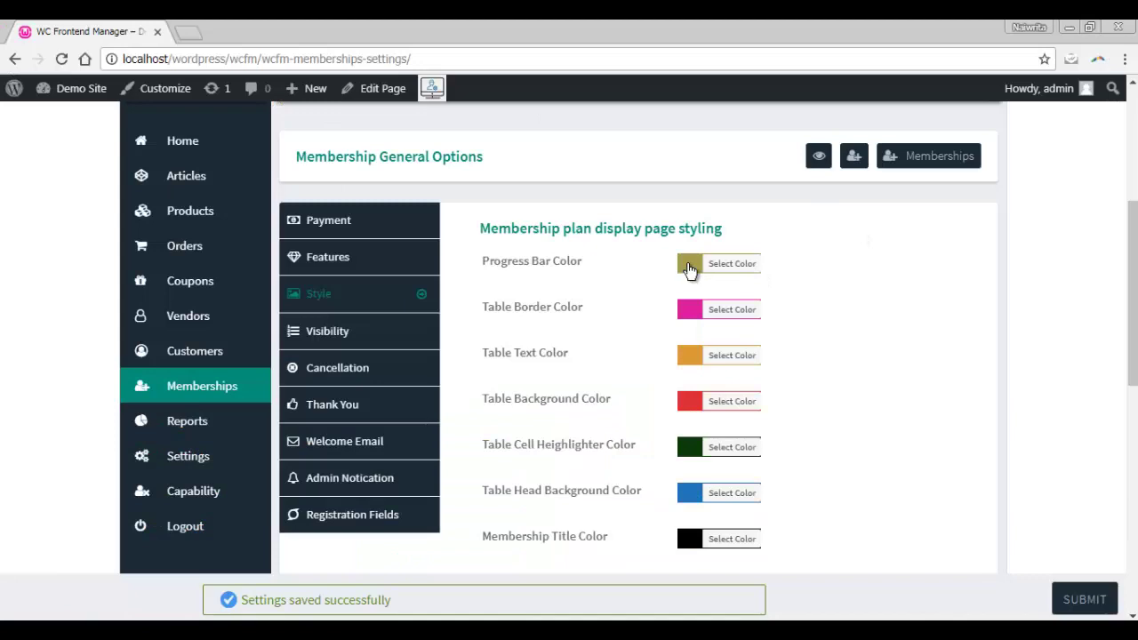
Step: Make the progress bar purple, the table border dark purple and the table background teal
left_click(689, 265)
left_click(798, 316)
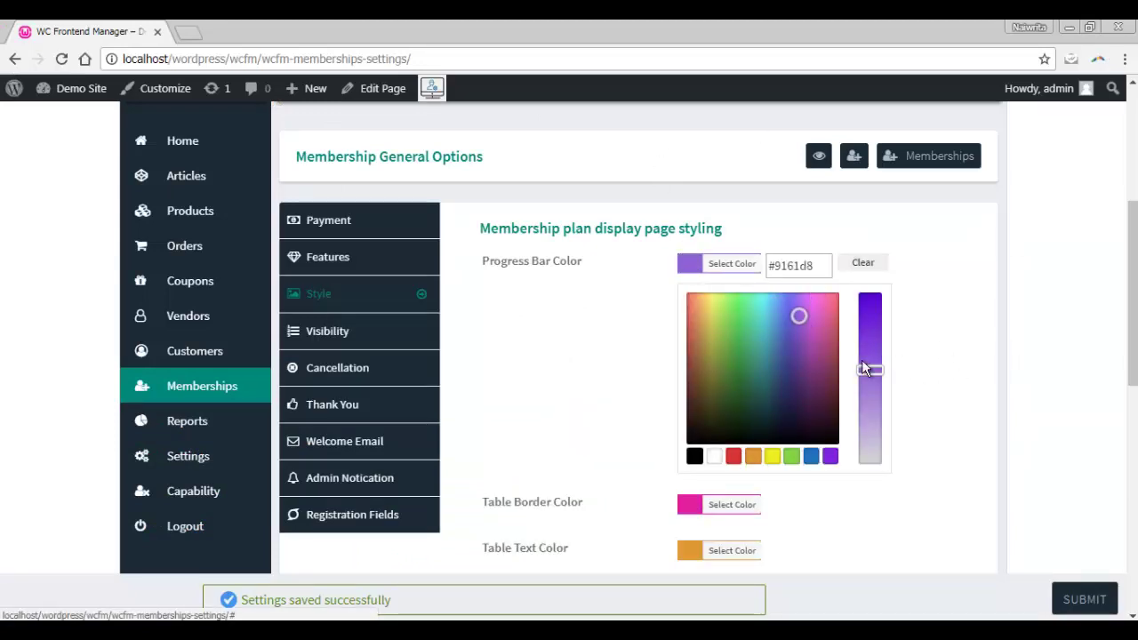
scroll(859, 408, "down", 2)
left_click(688, 335)
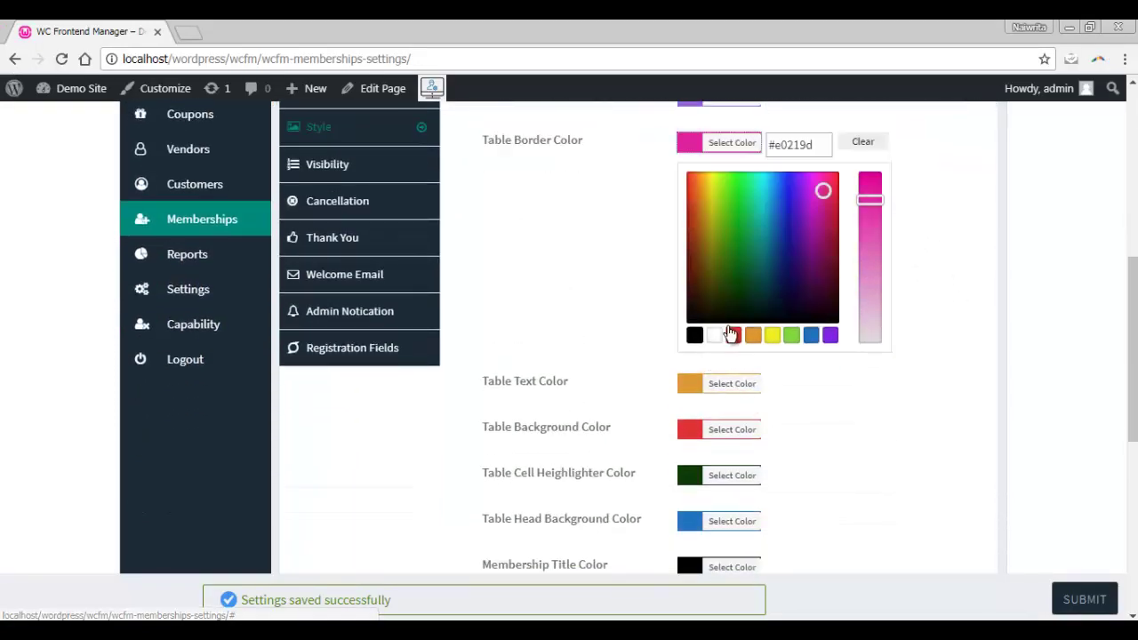
left_click(810, 260)
left_click(687, 430)
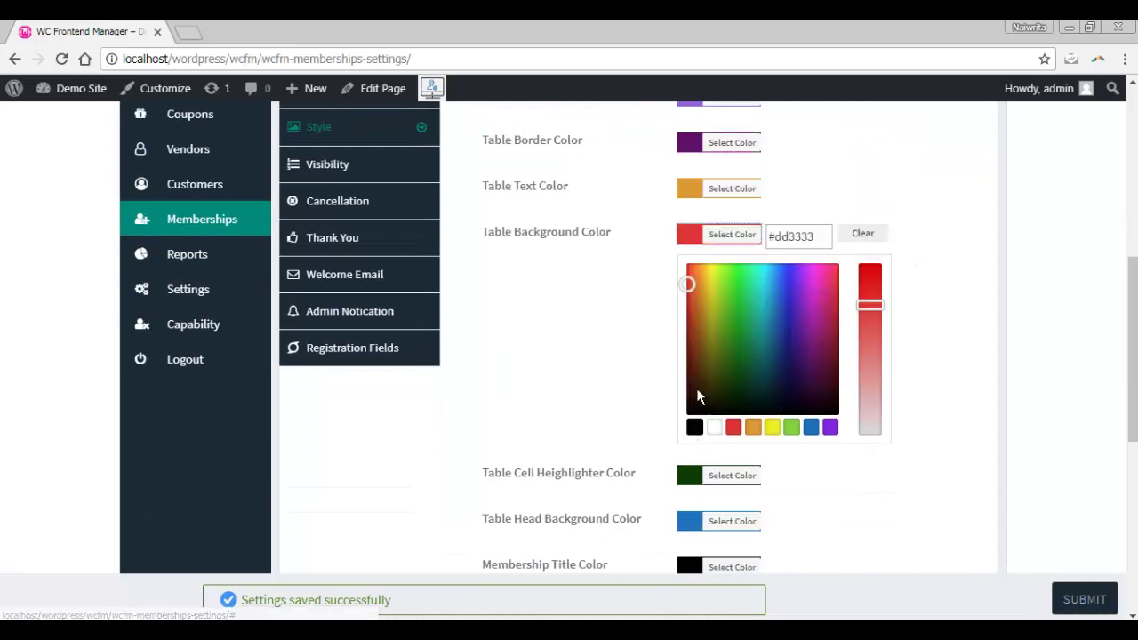
left_click(765, 341)
Step: Set the price description colour to cyan and the subscribe button hover colour to pink-red
left_click(732, 521)
scroll(752, 332, "down", 3)
left_click(738, 410)
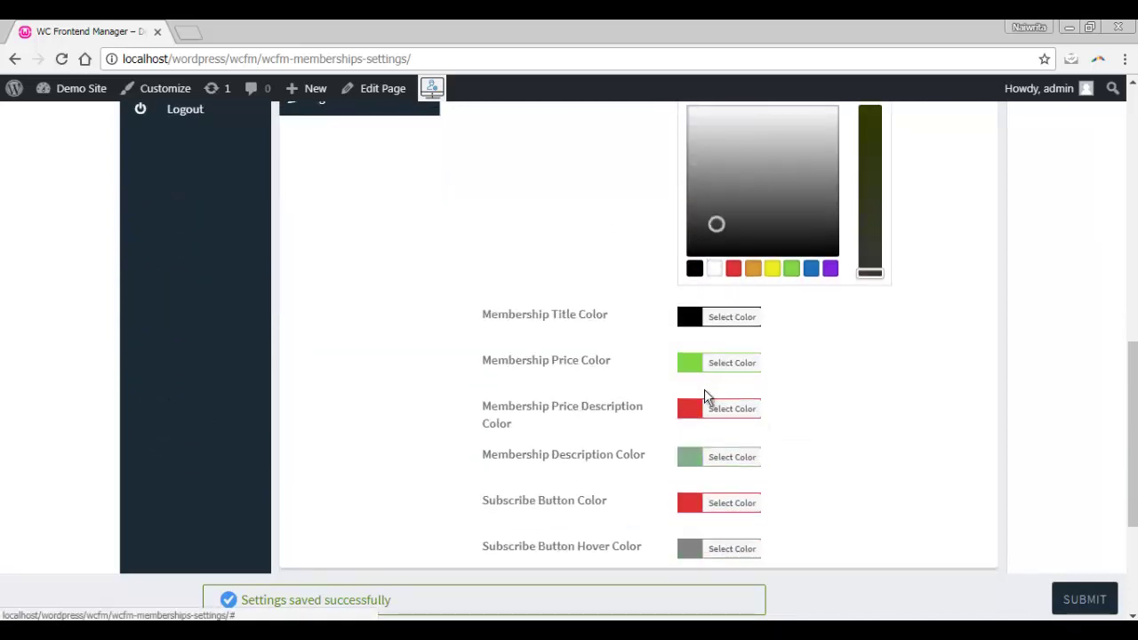
left_click(756, 254)
scroll(752, 394, "down", 3)
left_click(690, 259)
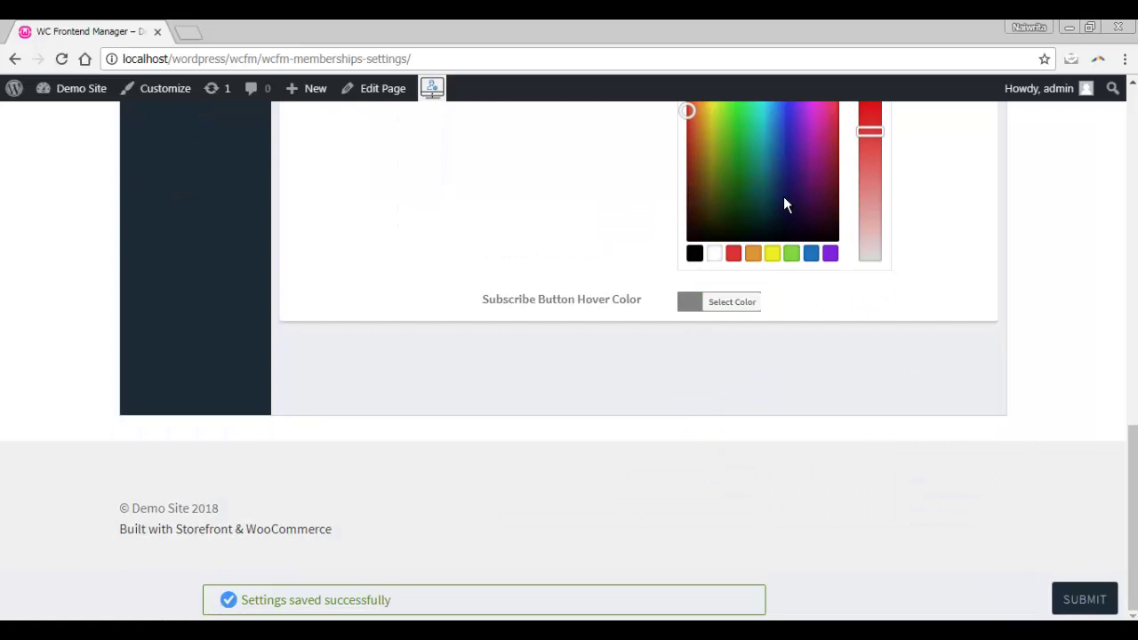
left_click(694, 300)
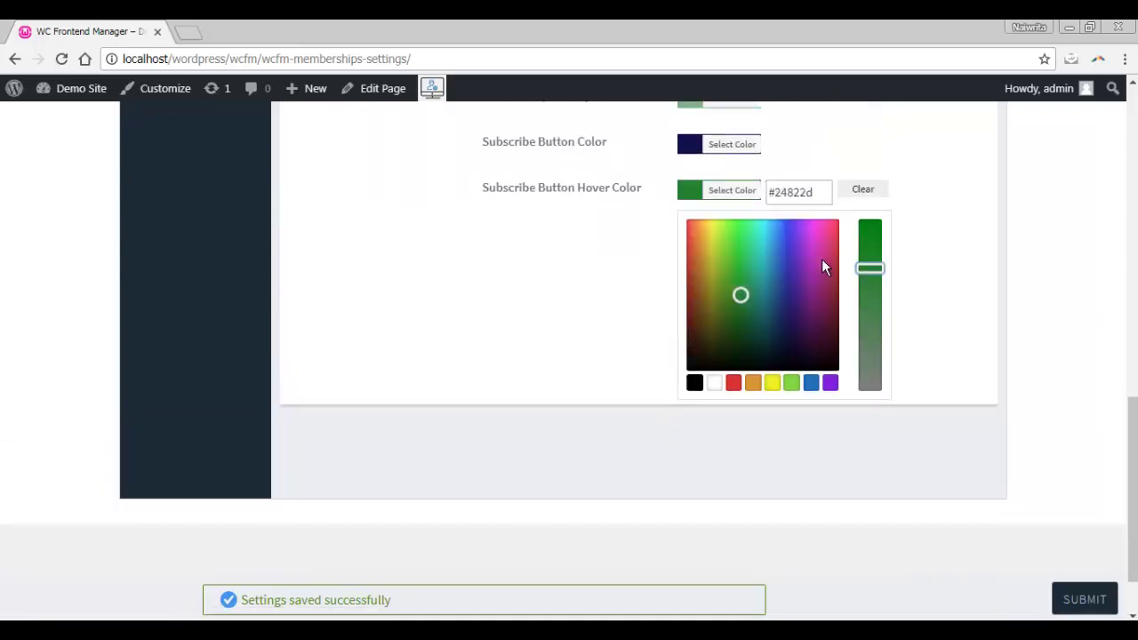
left_click(830, 258)
Step: Save the plan colours and reload the Vendor Membership page to check them
left_click(1084, 599)
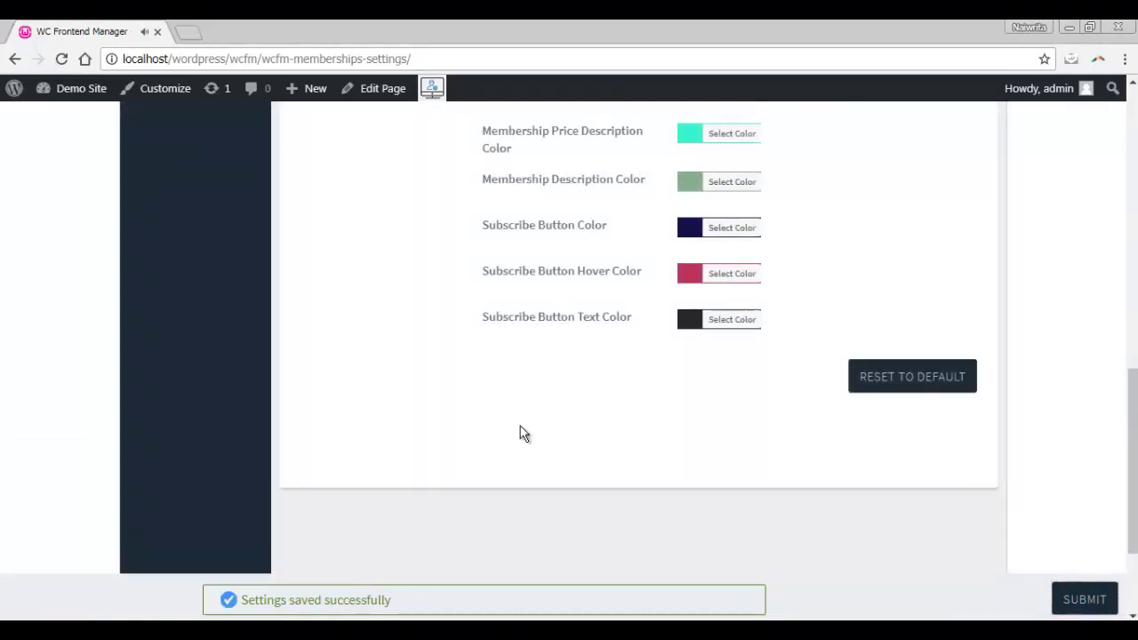
mouse_move(69, 616)
left_click(71, 584)
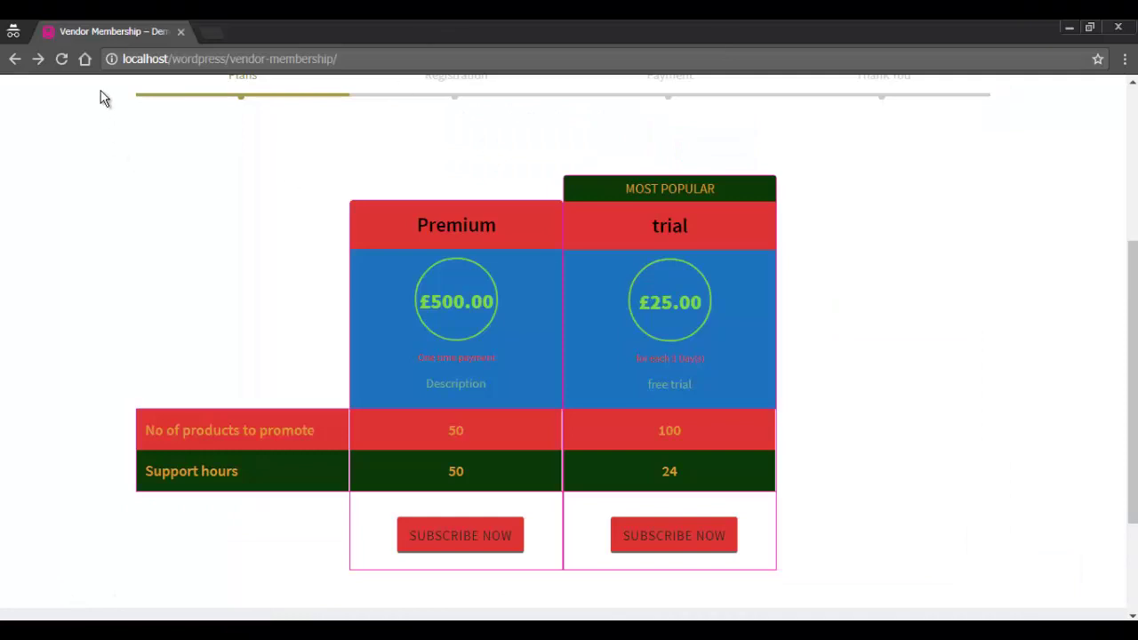
left_click(63, 60)
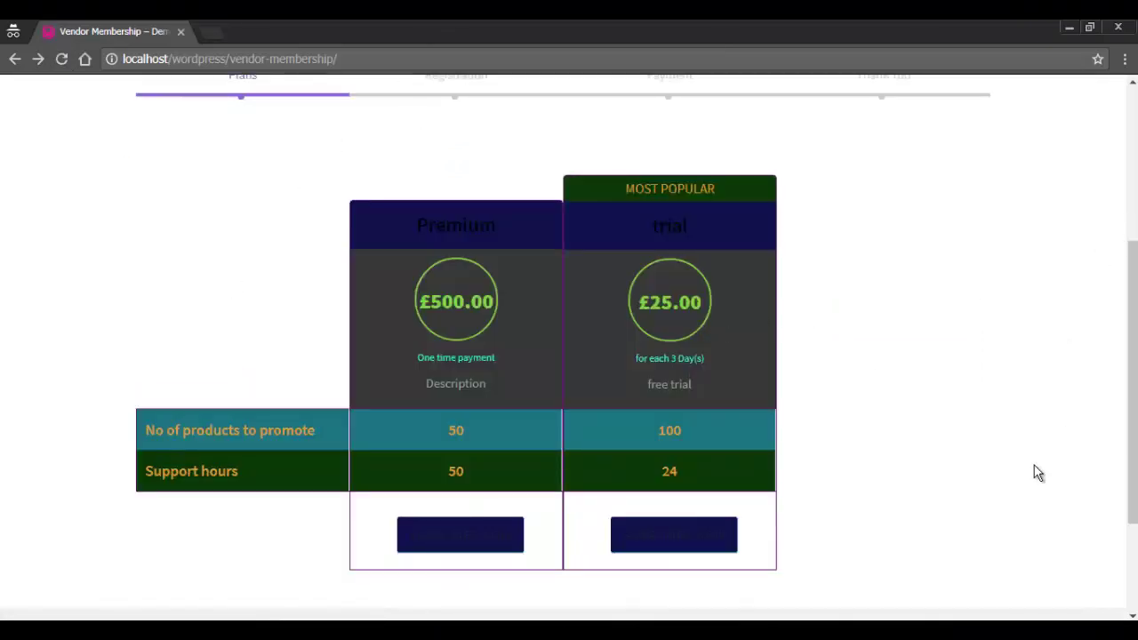
left_click(115, 596)
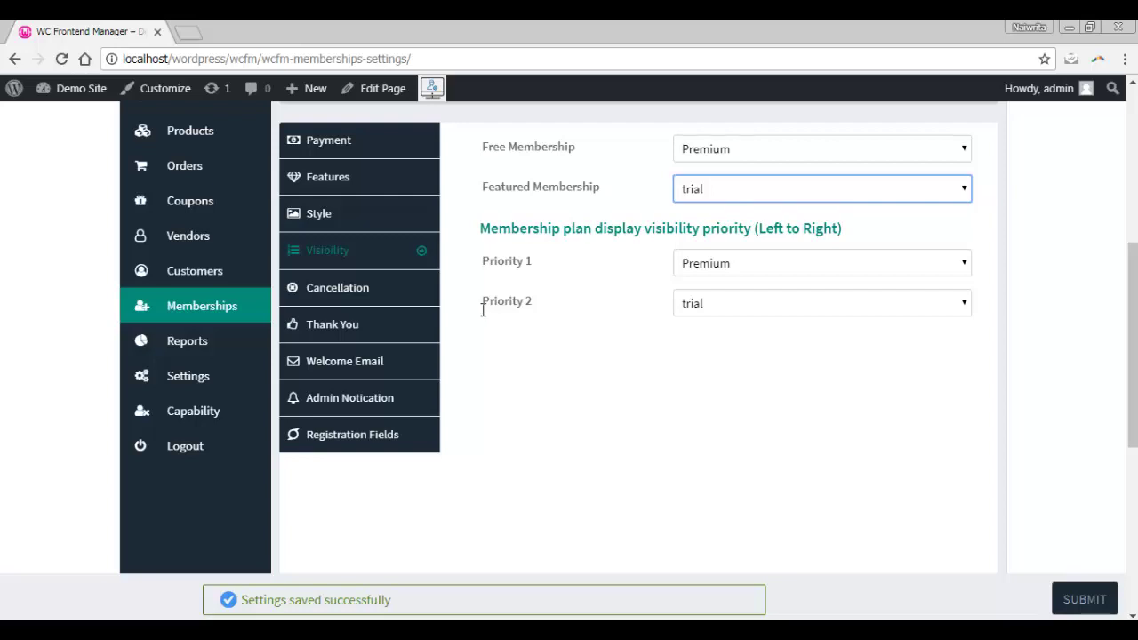
Step: Choose Premium as the Free Membership and keep trial as the Featured Membership
left_click(739, 153)
left_click(746, 191)
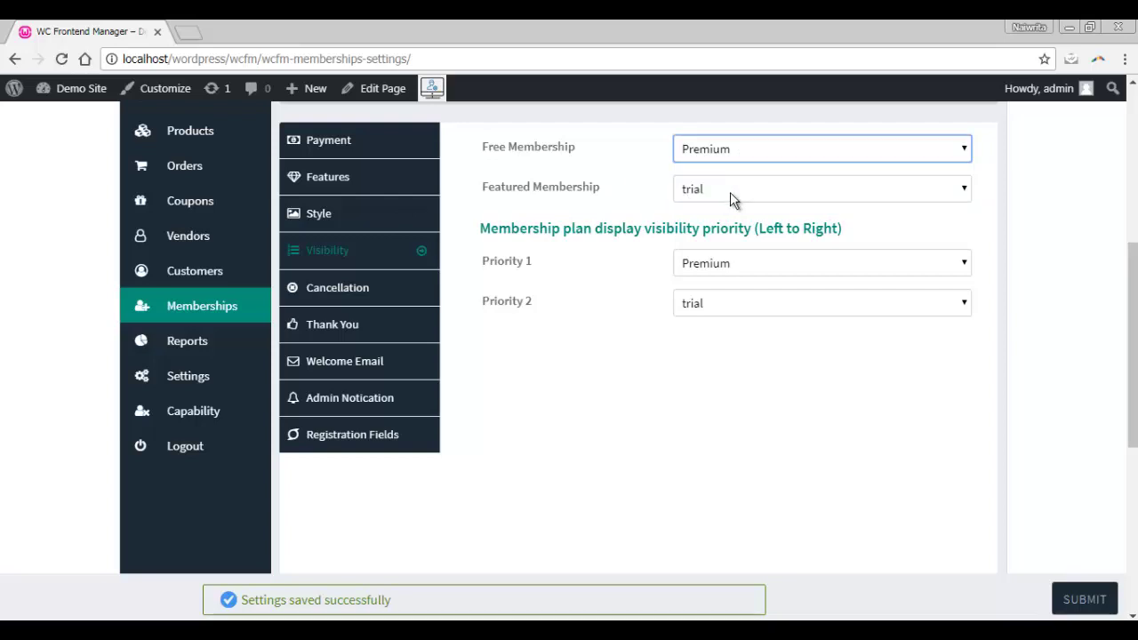
left_click(731, 197)
left_click(731, 246)
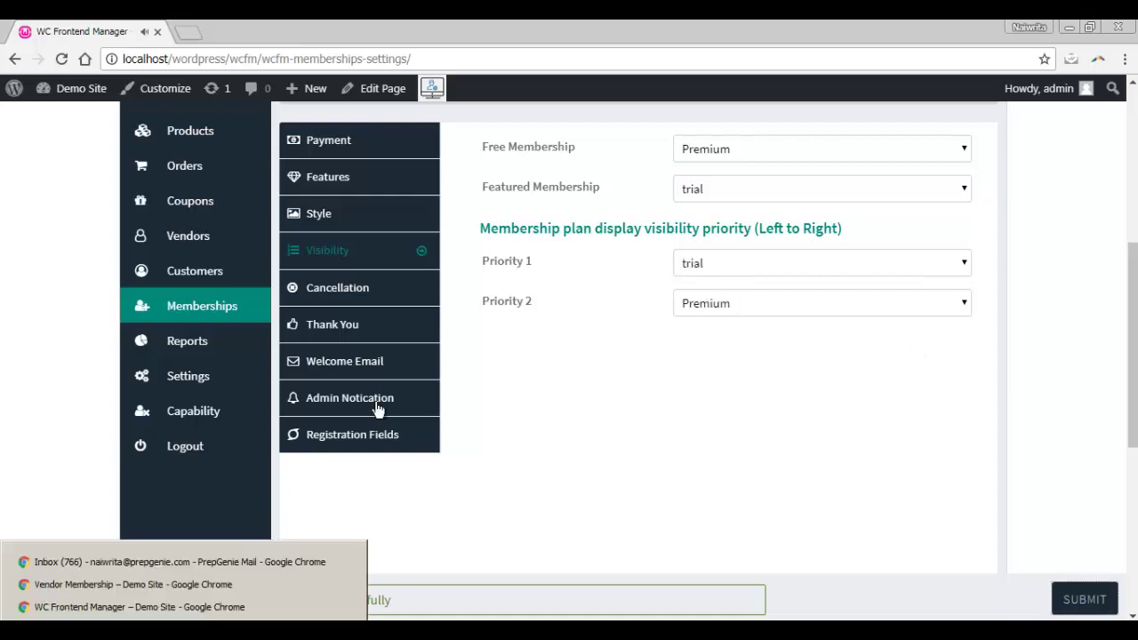
Step: Switch to the Vendor Membership – Demo Site window showing trial listed ahead of Premium
left_click(89, 584)
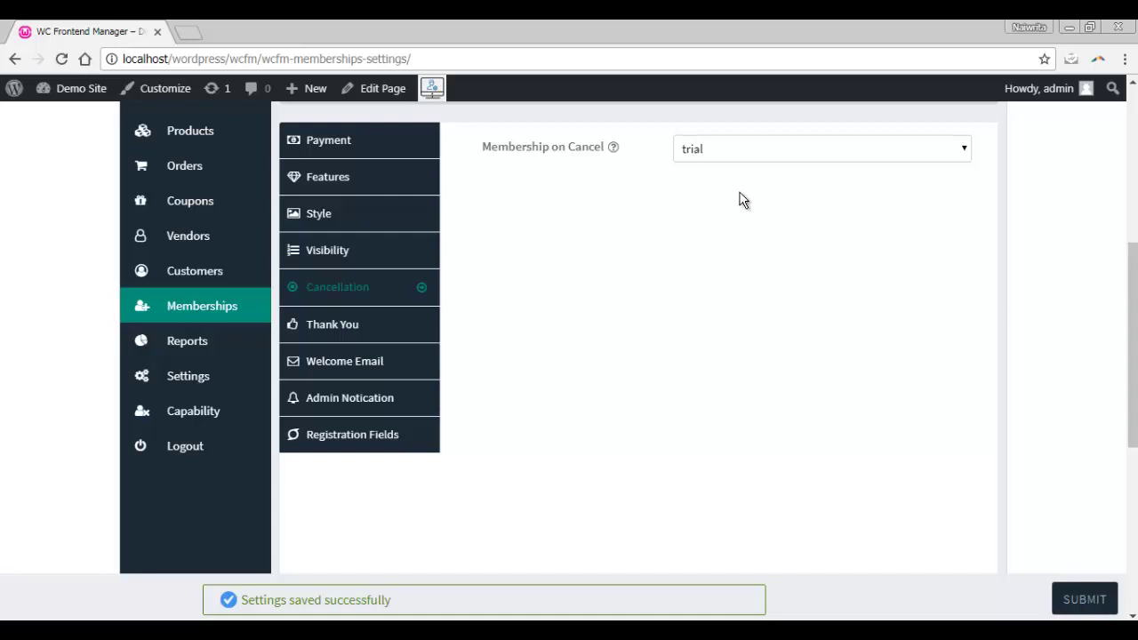
Step: View the Thank You page settings, then the Welcome Email subject and content settings
left_click(363, 329)
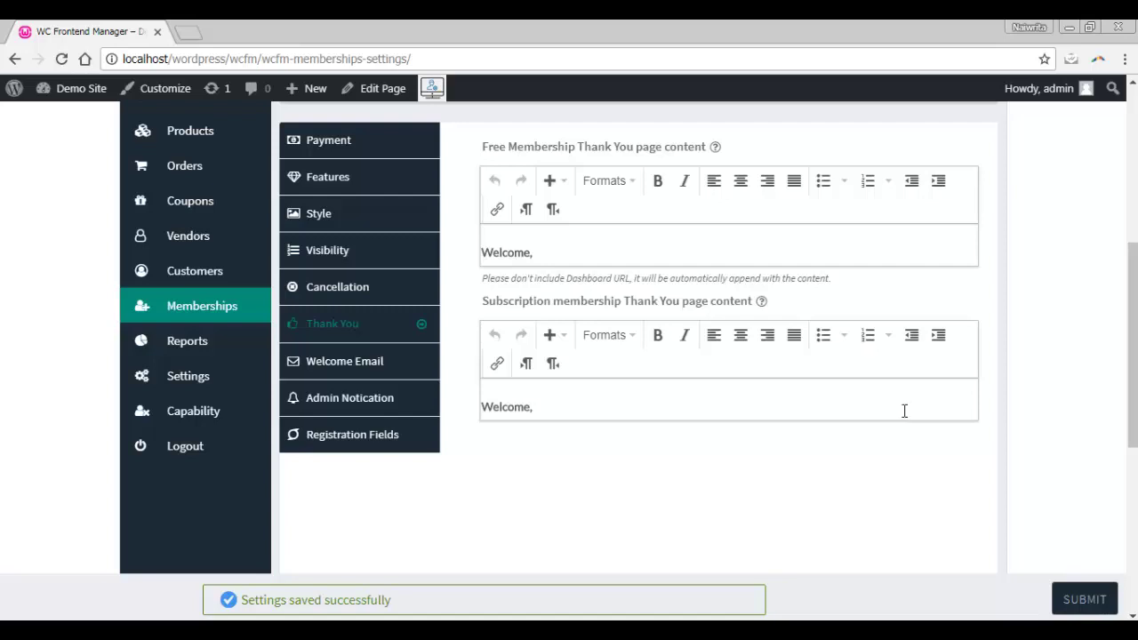
left_click(345, 360)
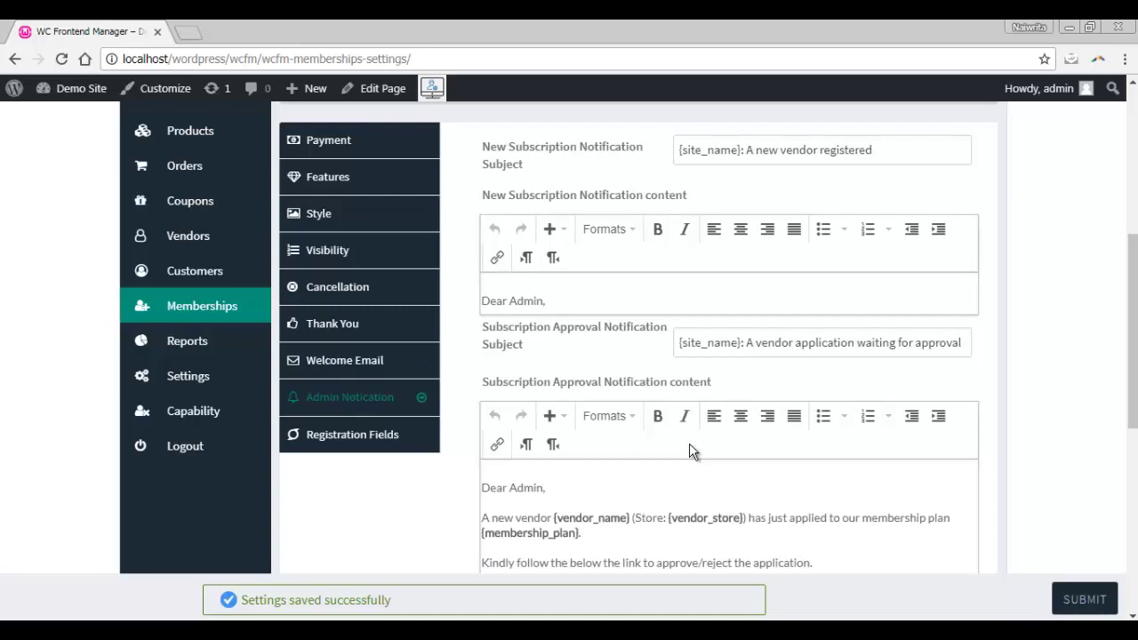
scroll(691, 450, "down", 2)
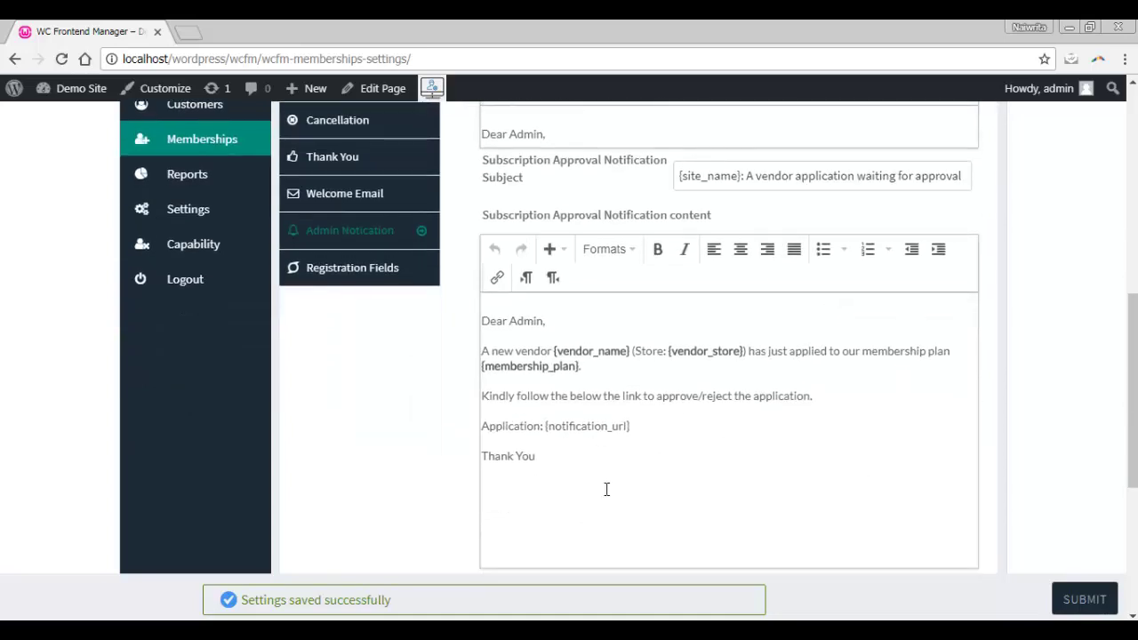
left_click(553, 458)
Step: Add Store Phone and Terms & Conditions to the vendor registration fields
left_click(352, 268)
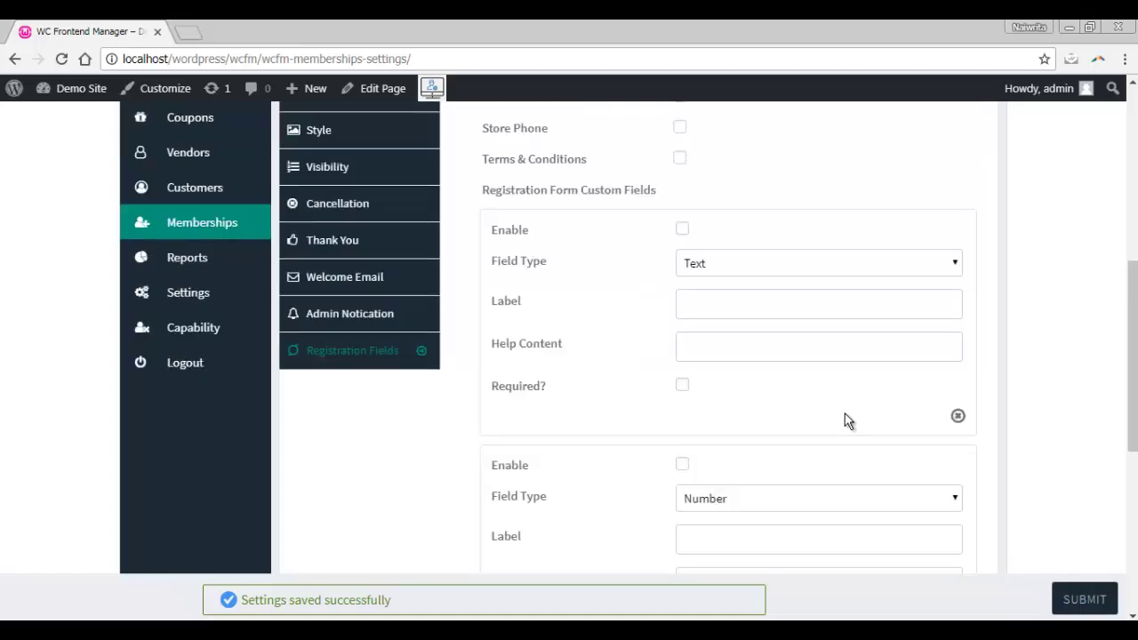
scroll(694, 209, "up", 1)
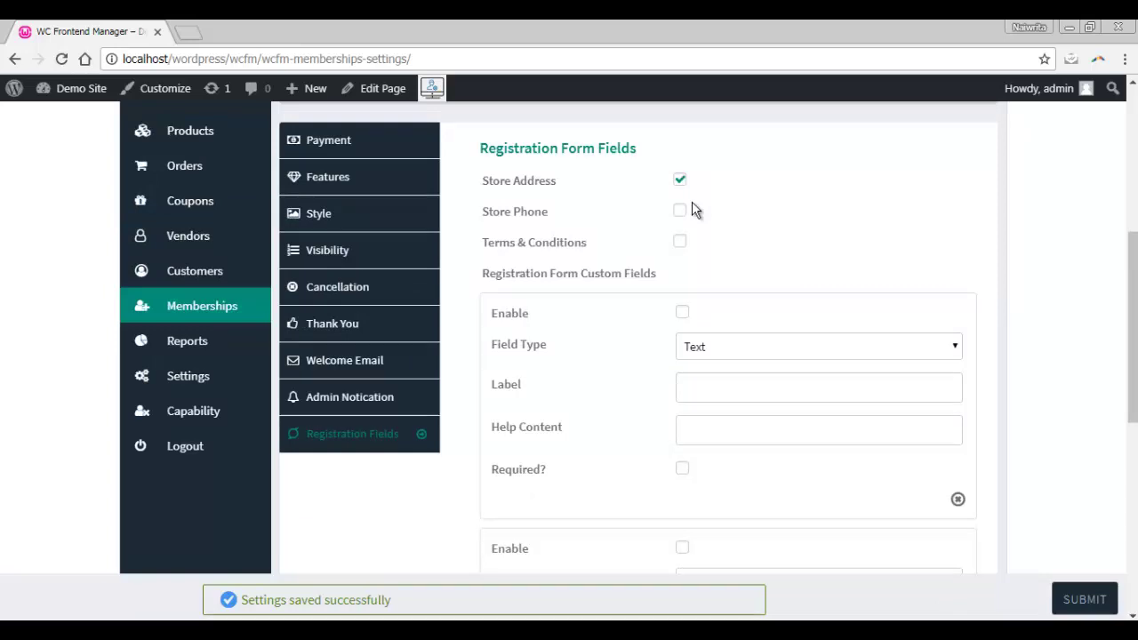
left_click(681, 214)
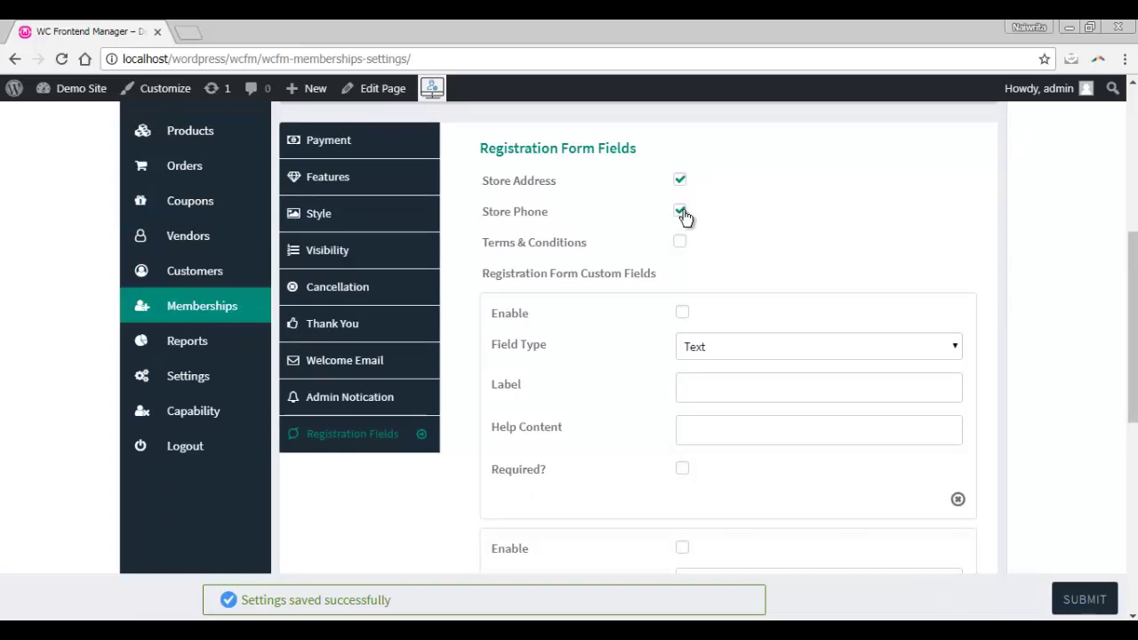
left_click(680, 246)
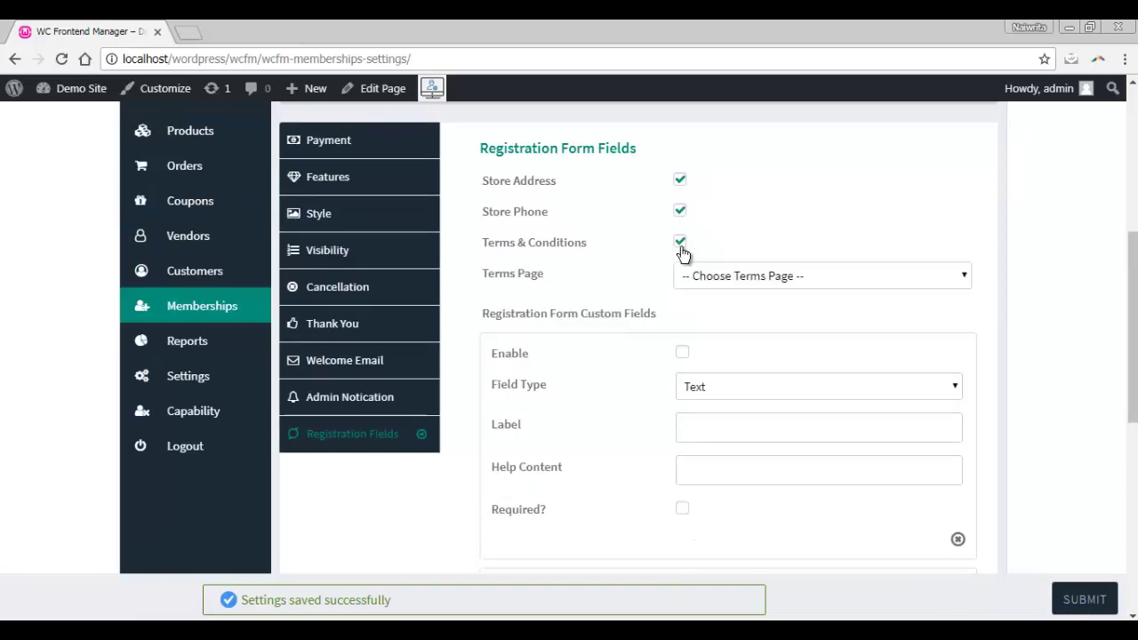
Step: Add an enabled custom text field labelled 'pan' with help 'alphanumeric', and save
scroll(841, 233, "down", 1)
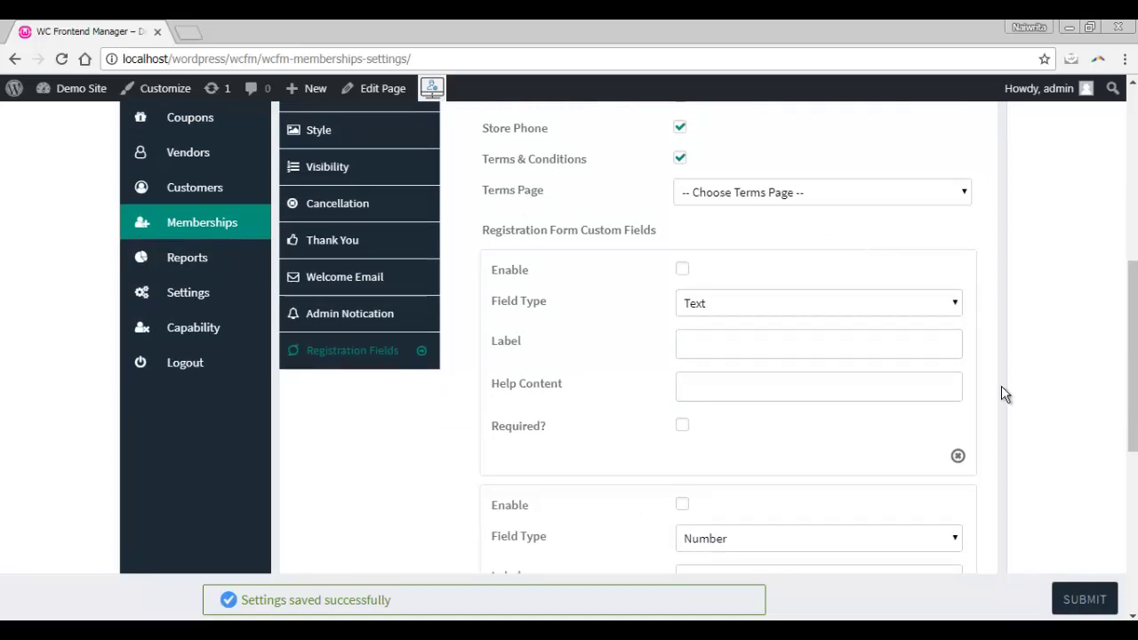
scroll(553, 336, "down", 1)
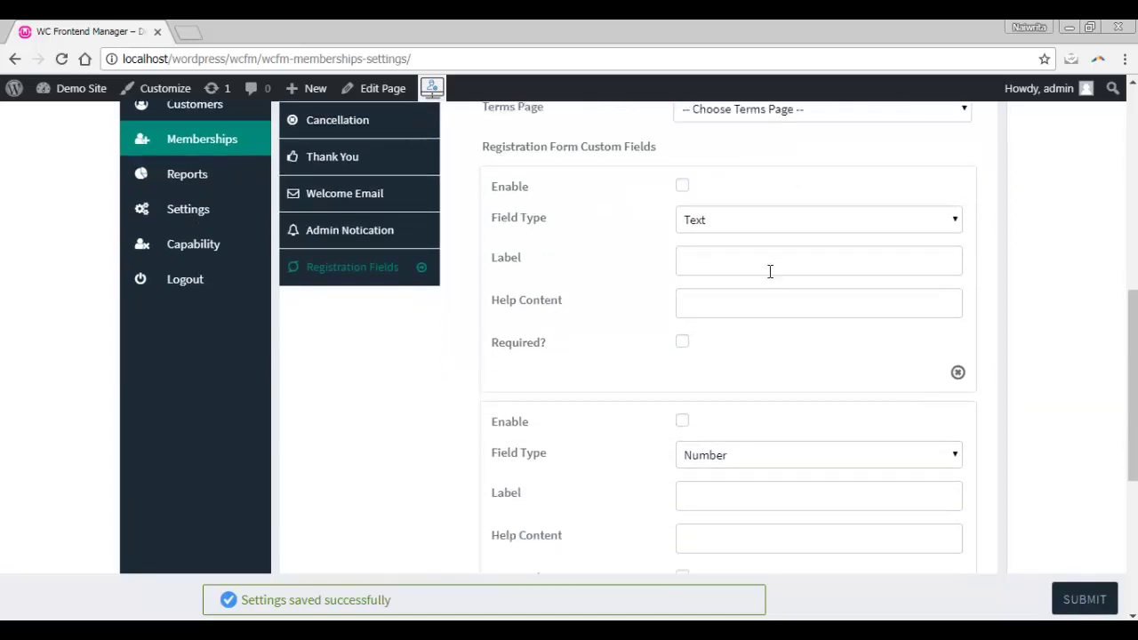
left_click(703, 263)
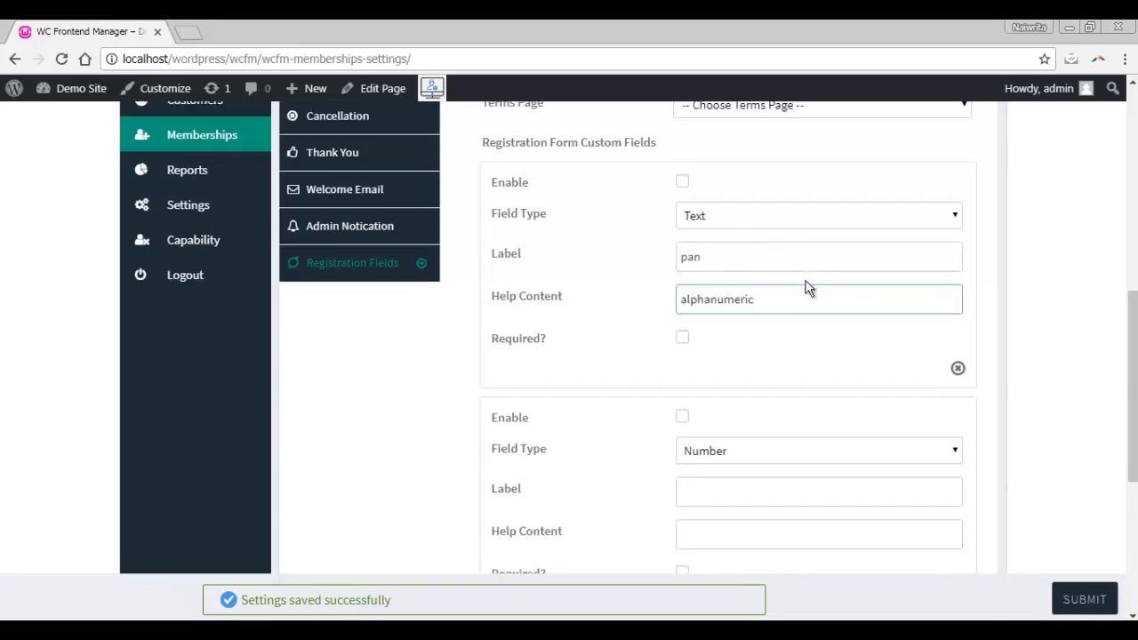
scroll(807, 287, "down", 2)
left_click(938, 440)
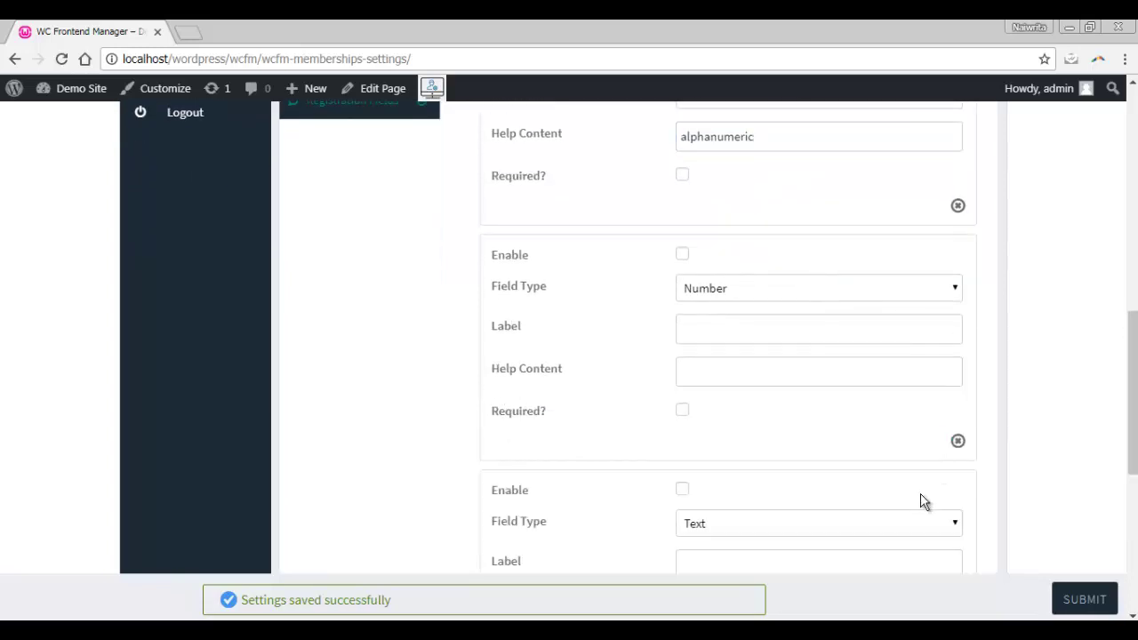
scroll(915, 385, "up", 3)
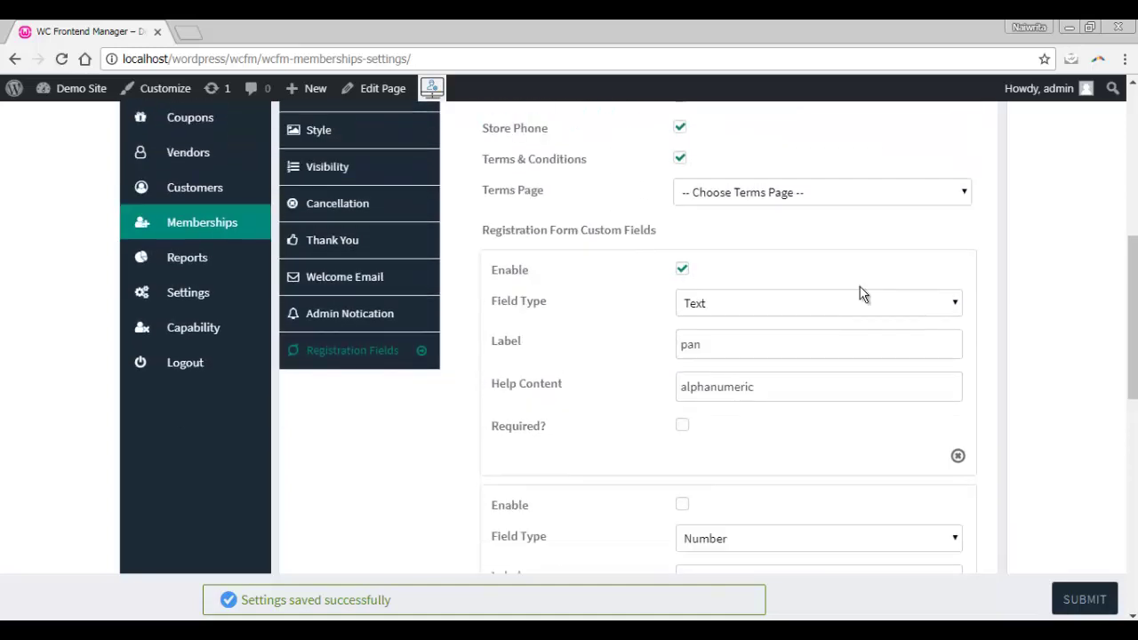
left_click(1083, 599)
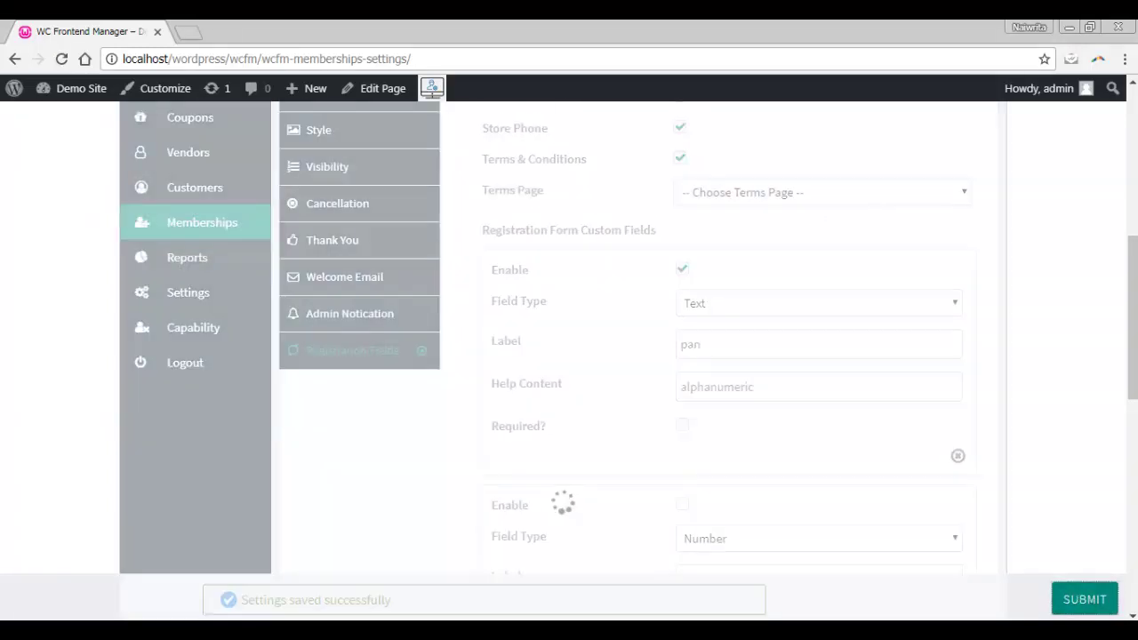
Step: Reload the vendor registration form to confirm the Store Phone and pan fields, then return
mouse_move(178, 631)
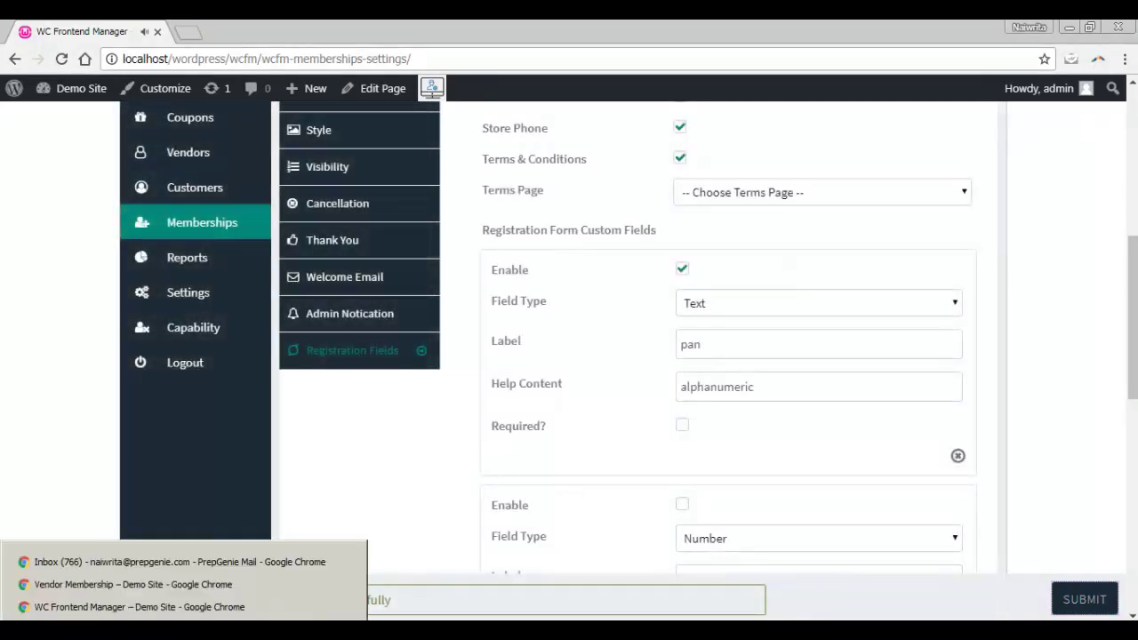
left_click(36, 584)
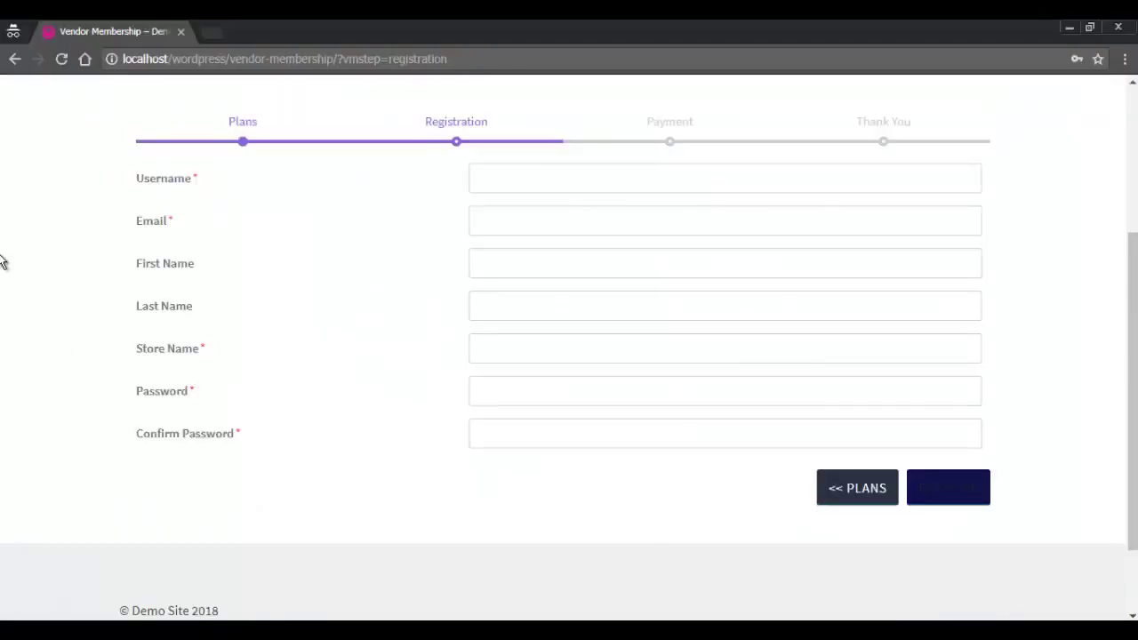
left_click(62, 59)
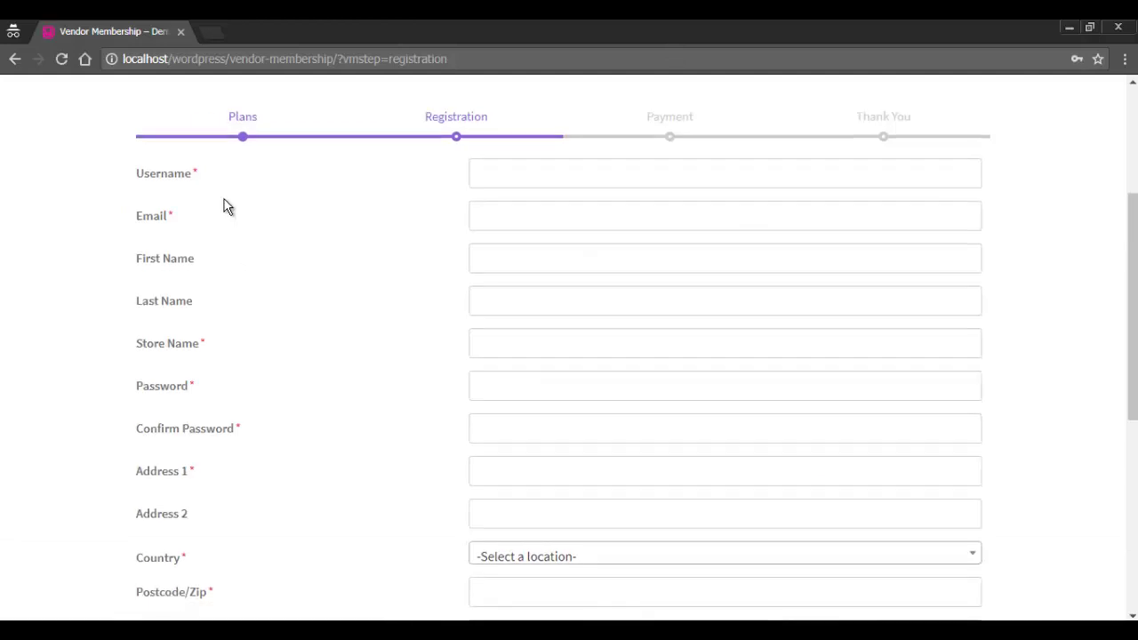
scroll(224, 206, "down", 2)
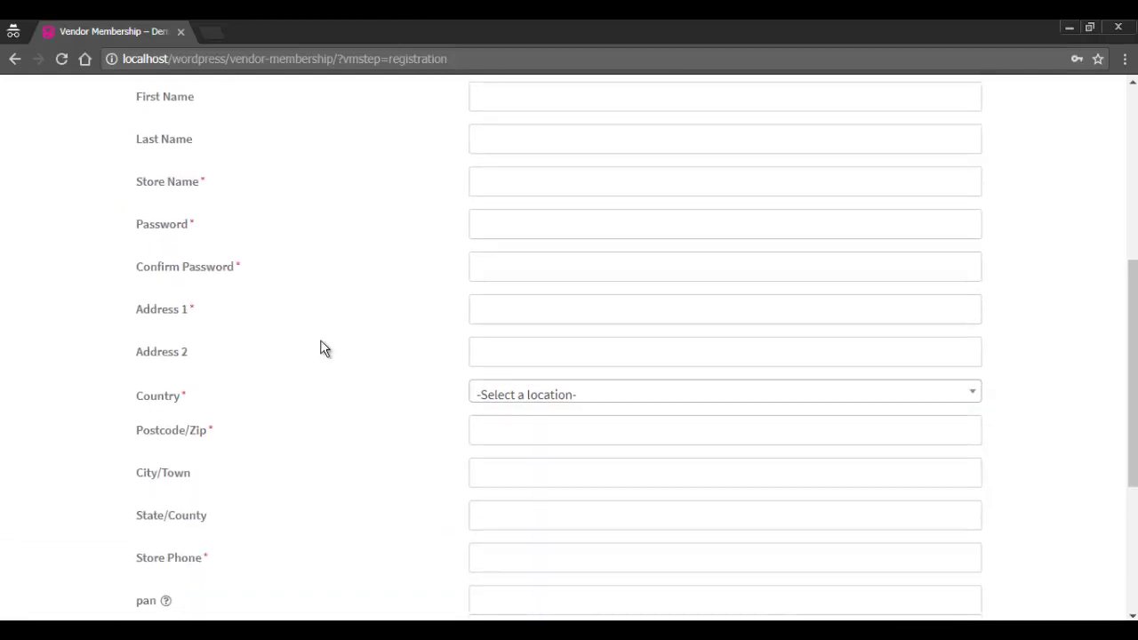
left_click(100, 613)
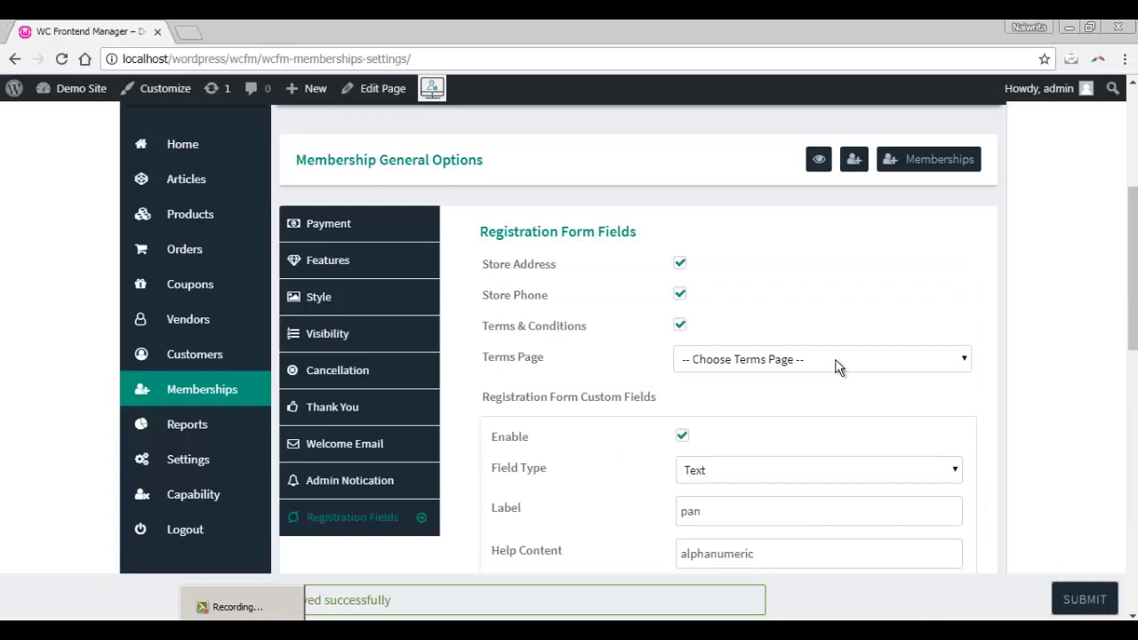